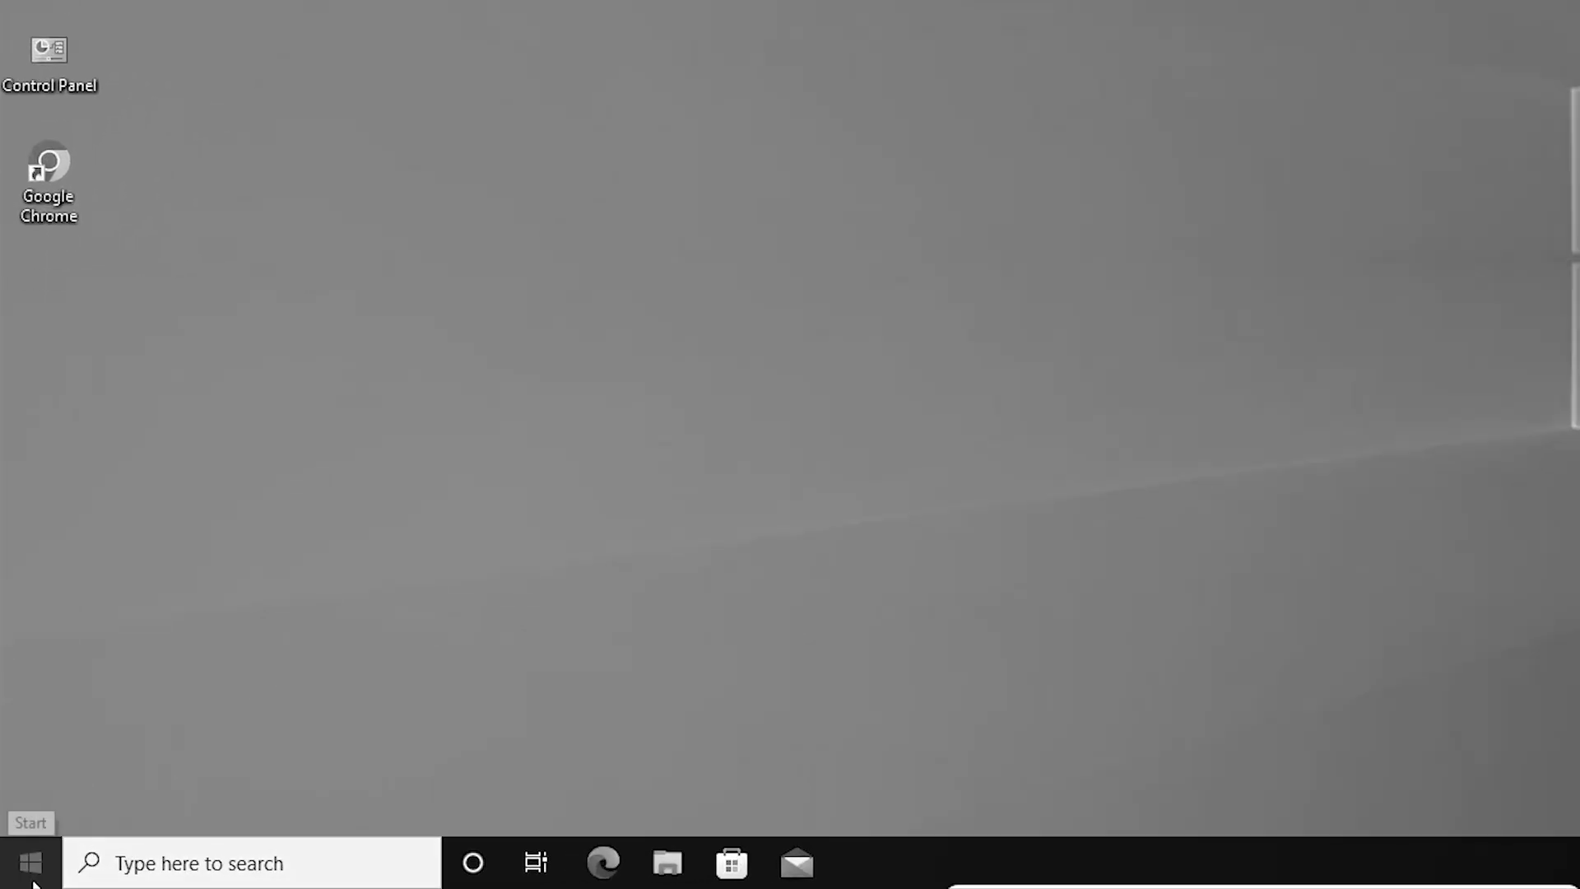
# Launch Device Manager, expand Display adapters and select VirtualBox Graphics Adapter (WDDM).
pyautogui.rightClick(33, 881)
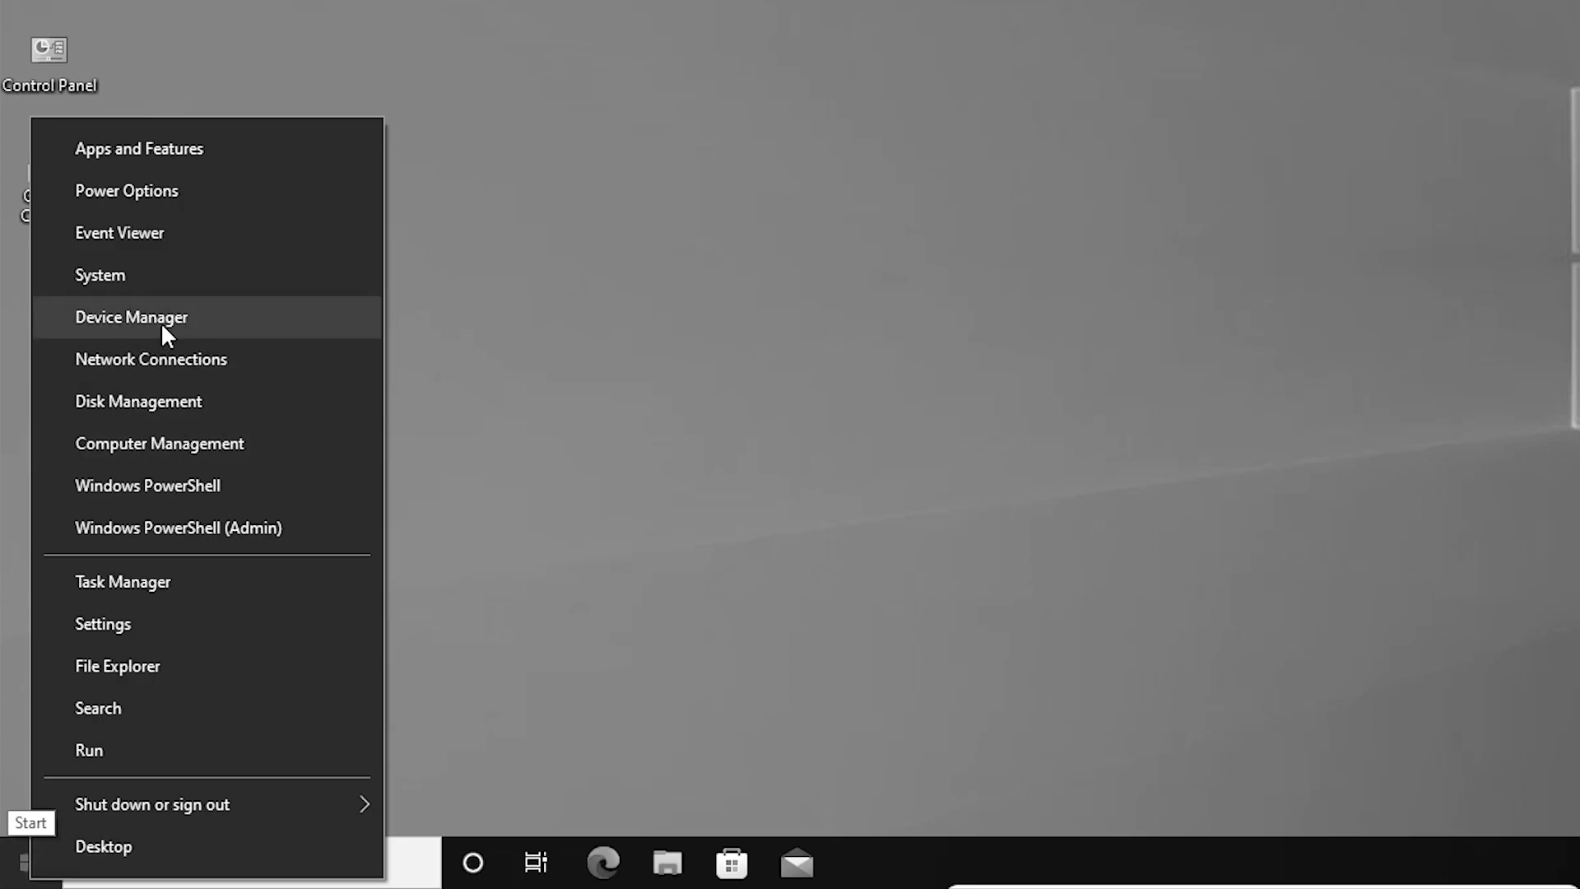
pyautogui.click(161, 318)
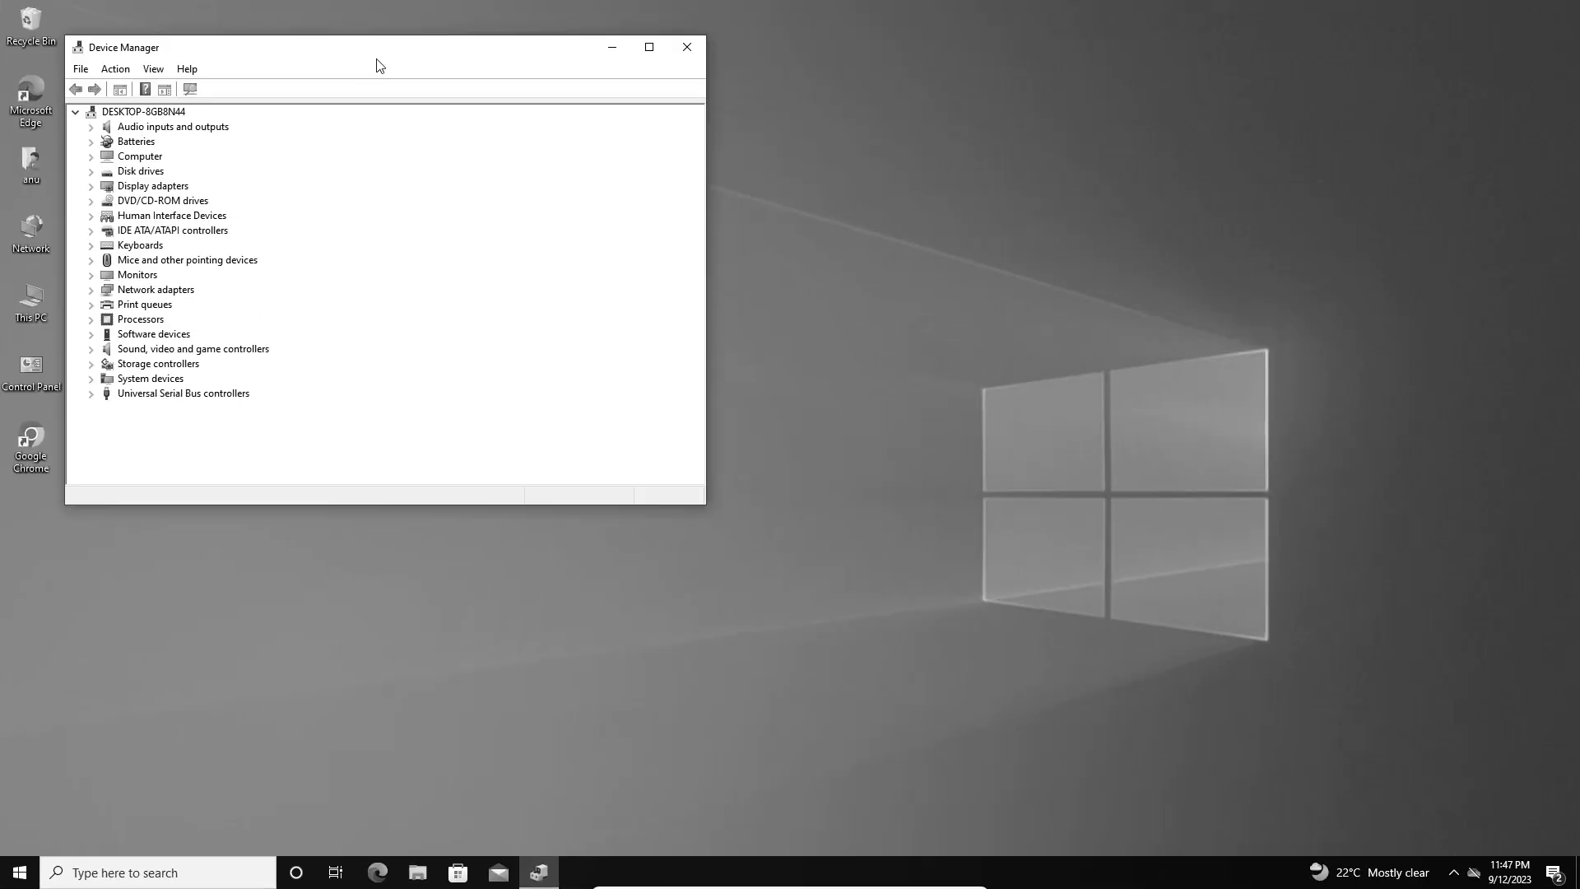
pyautogui.moveTo(380, 66)
pyautogui.mouseDown()
pyautogui.moveTo(722, 206)
pyautogui.moveTo(773, 210)
pyautogui.mouseUp()
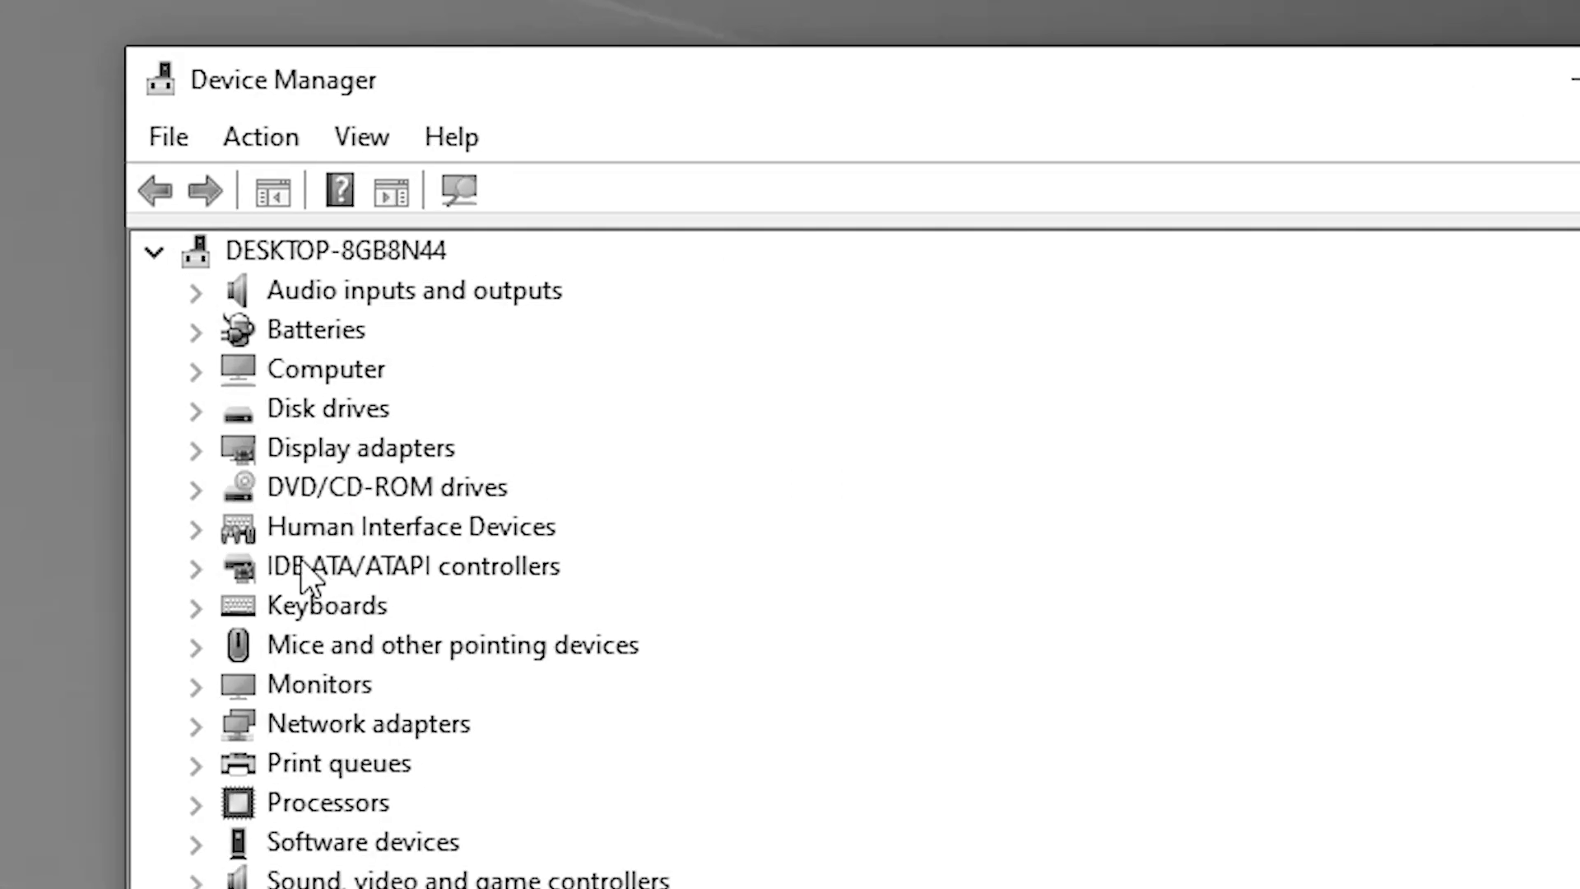
pyautogui.click(194, 449)
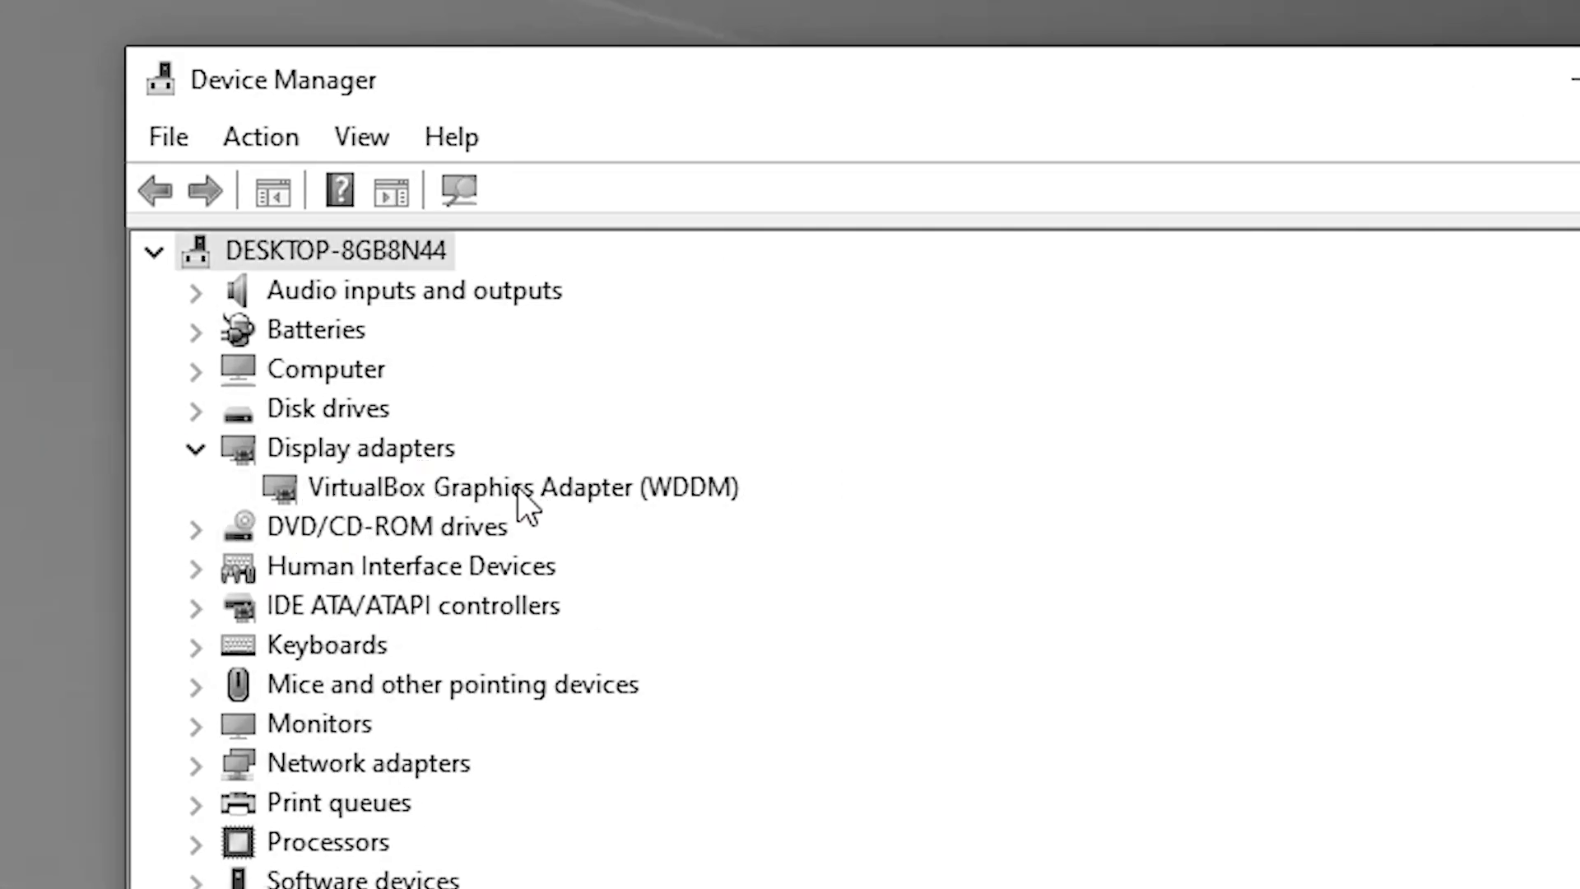
pyautogui.click(407, 459)
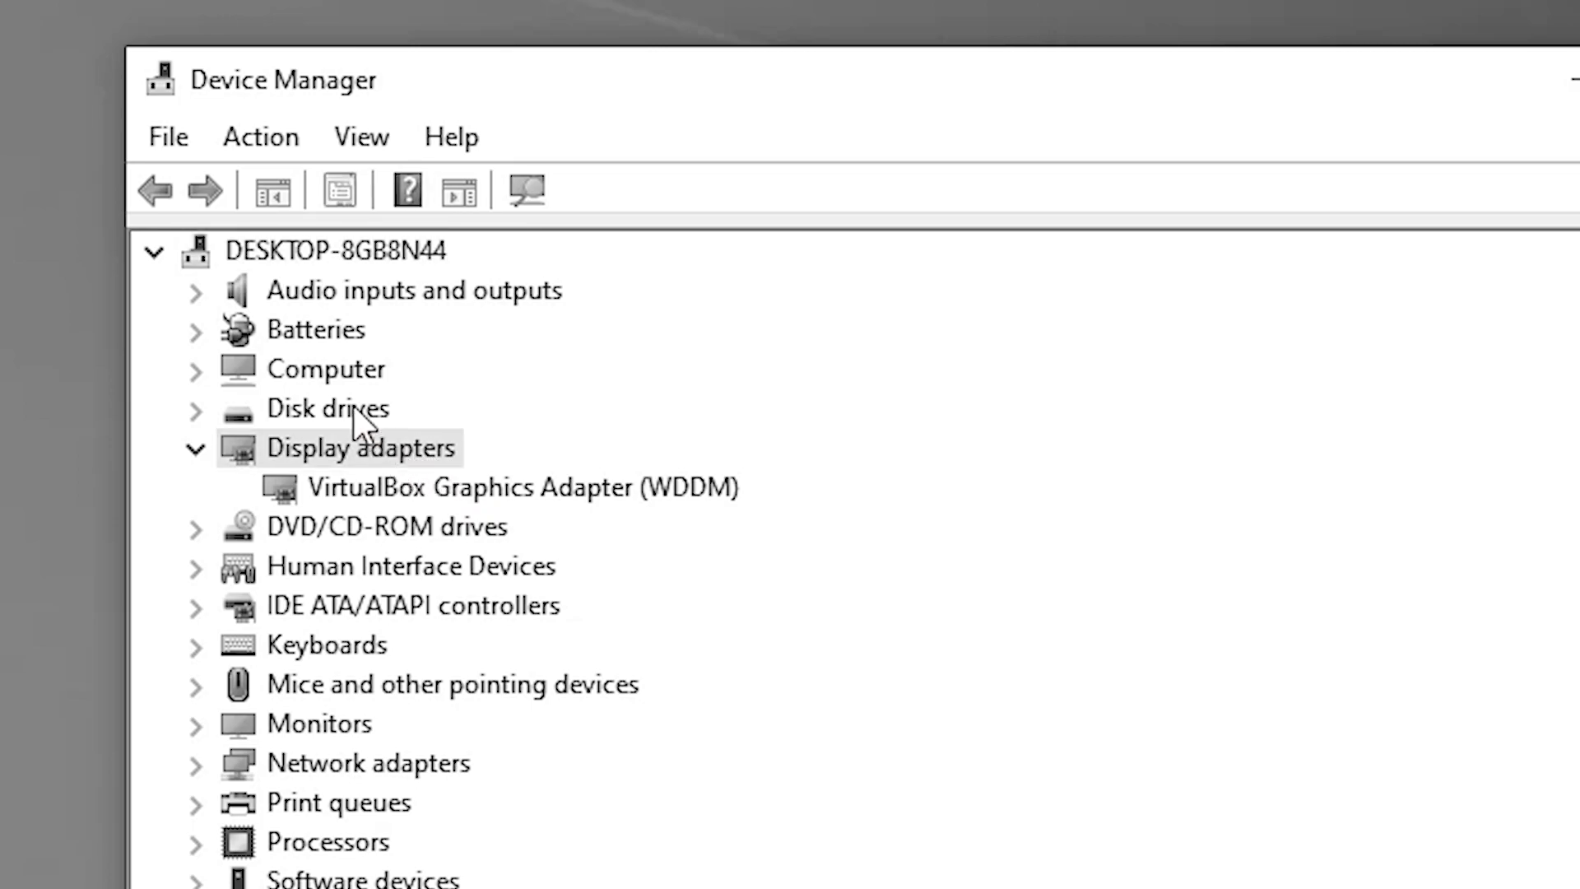
pyautogui.rightClick(381, 455)
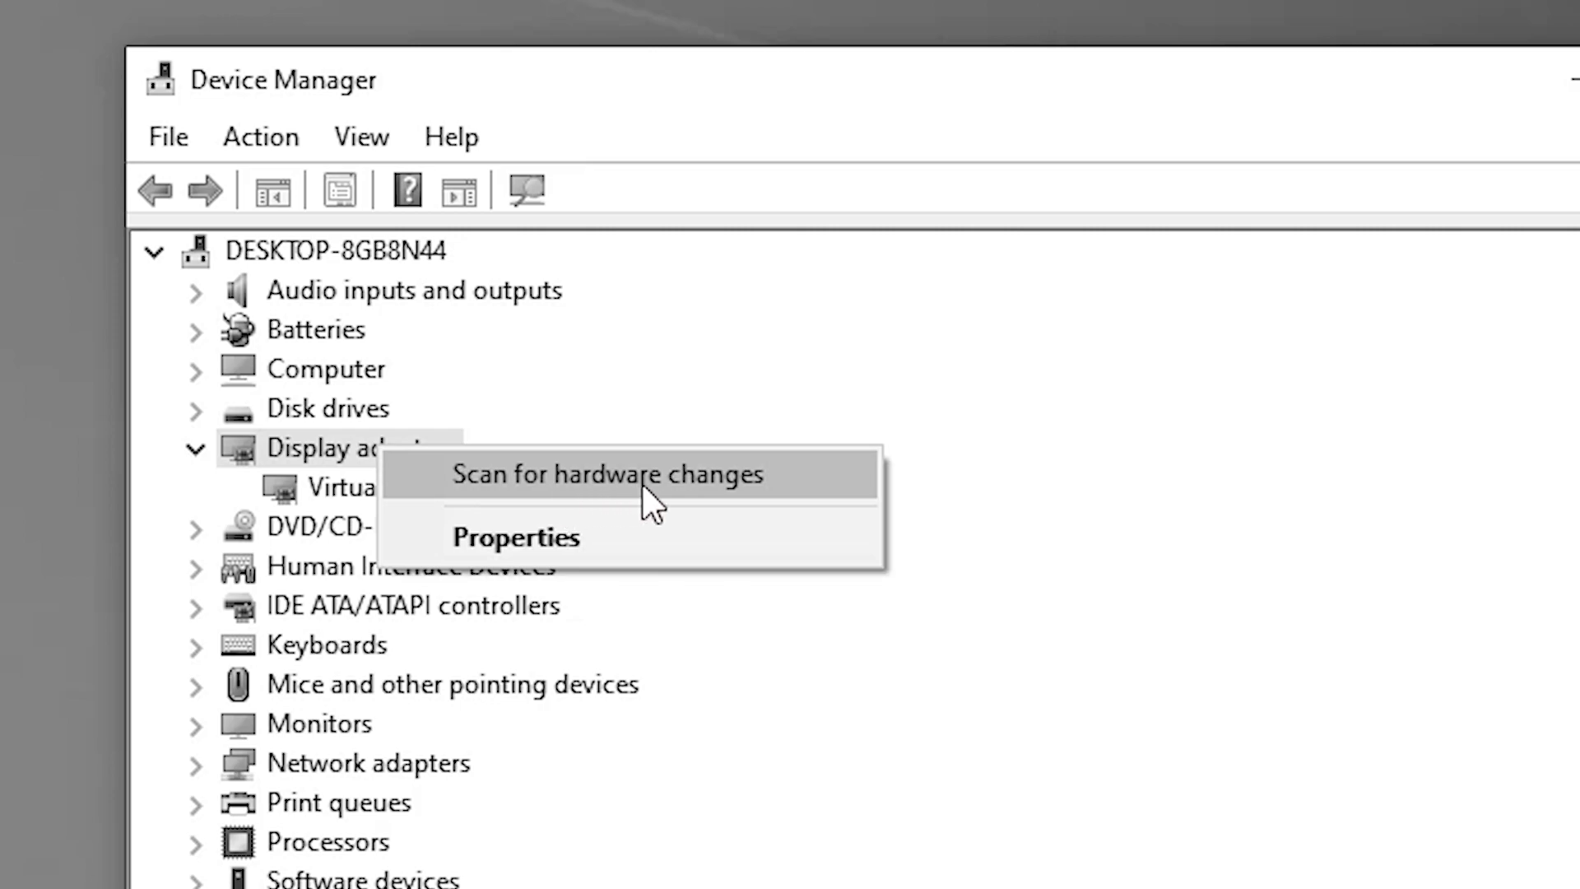
pyautogui.click(309, 500)
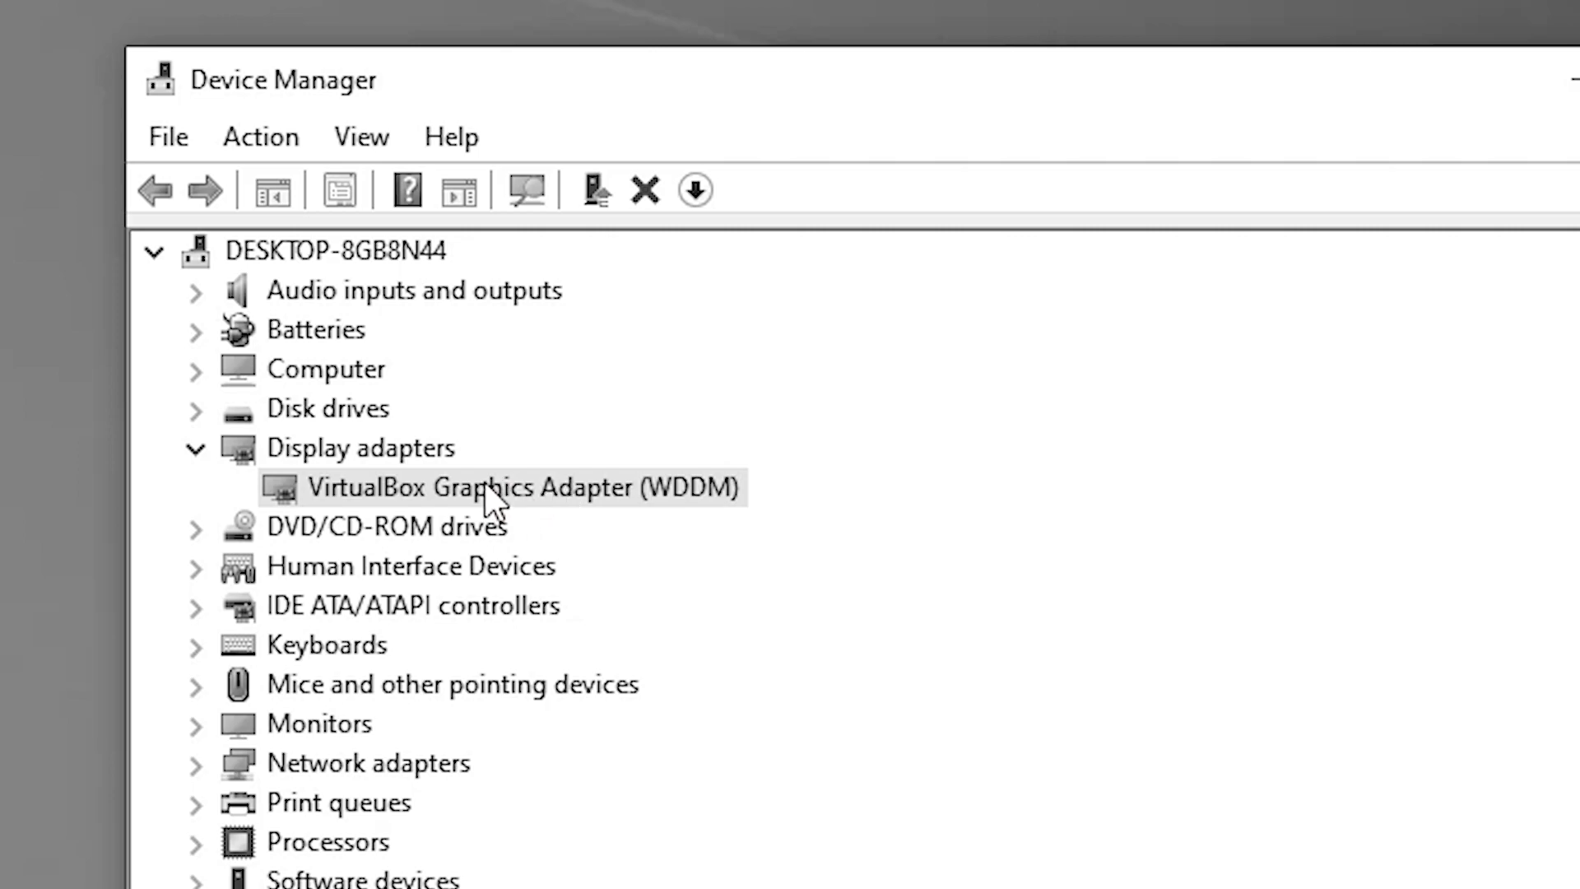
# Search automatically for a VirtualBox Graphics Adapter driver, then return to the search-method choices.
pyautogui.rightClick(488, 498)
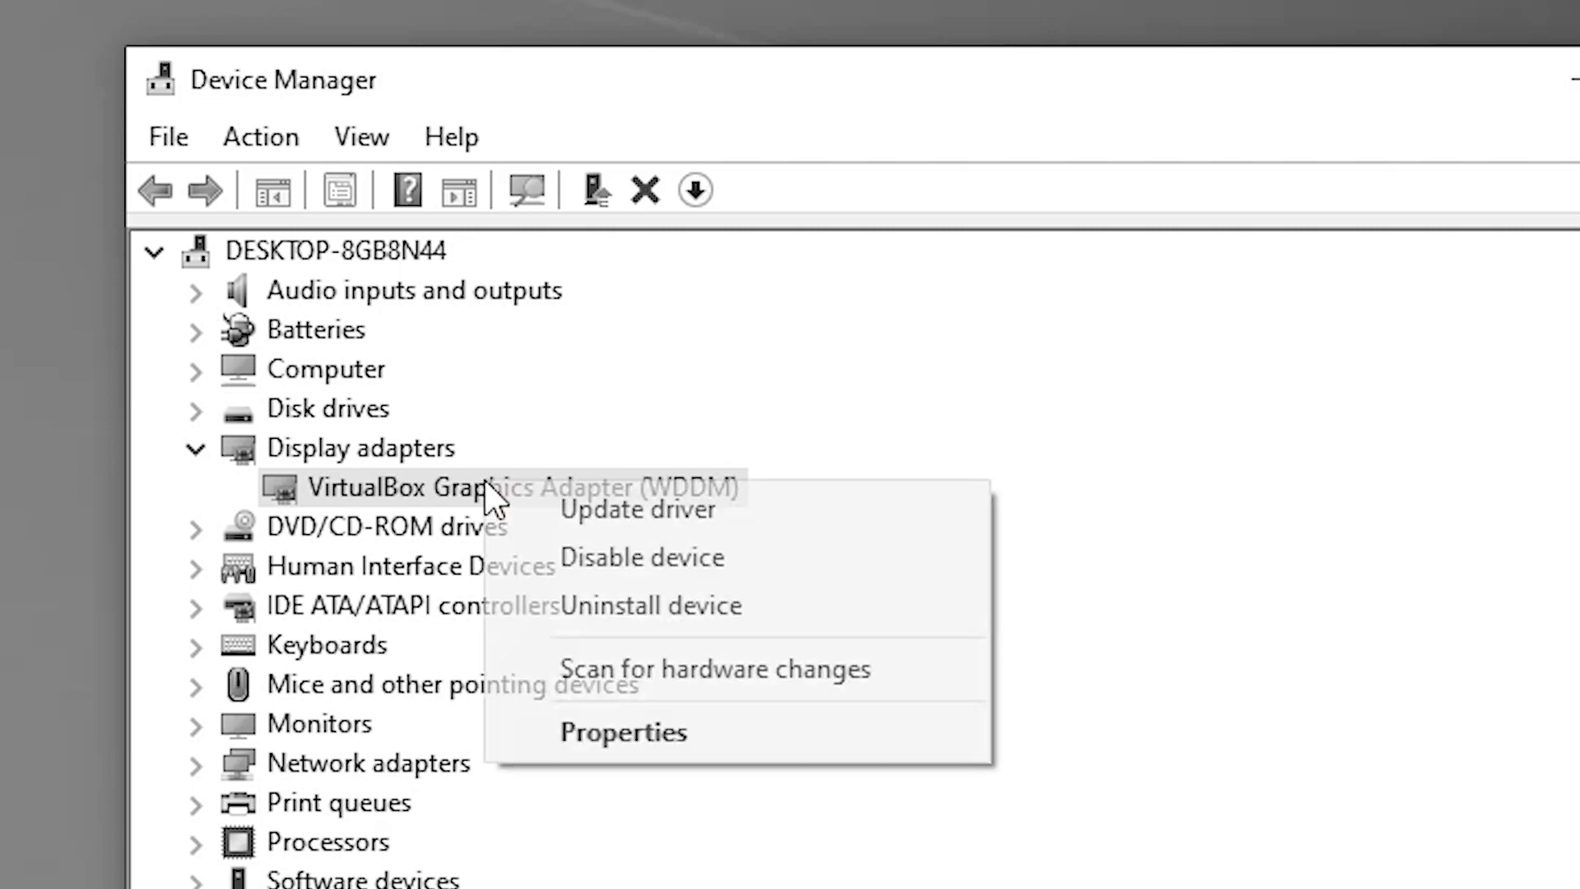
pyautogui.click(601, 506)
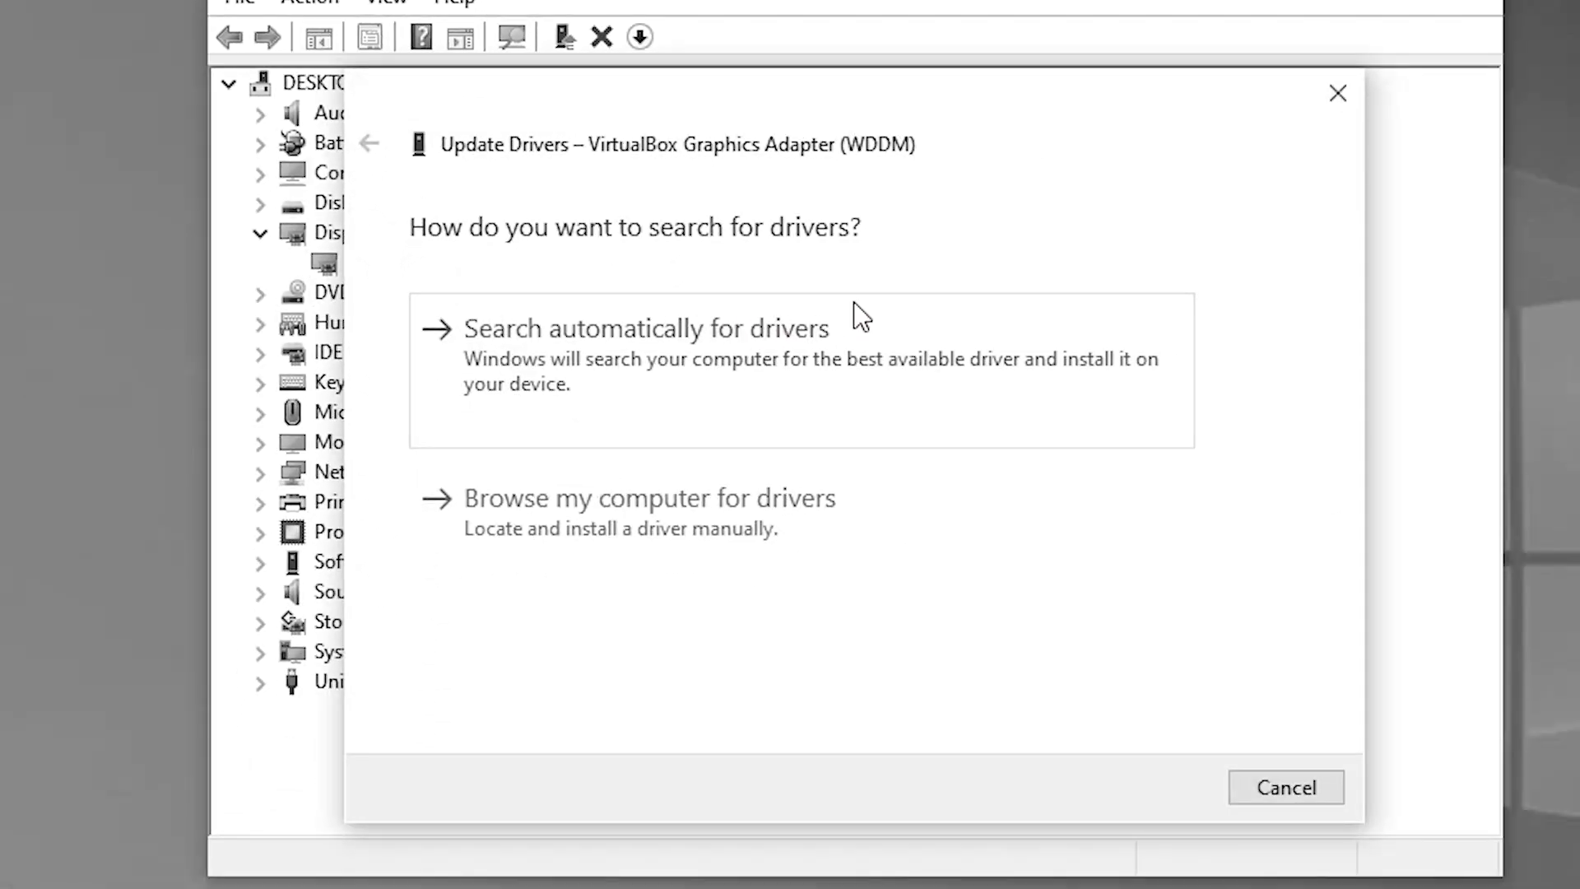
pyautogui.click(697, 357)
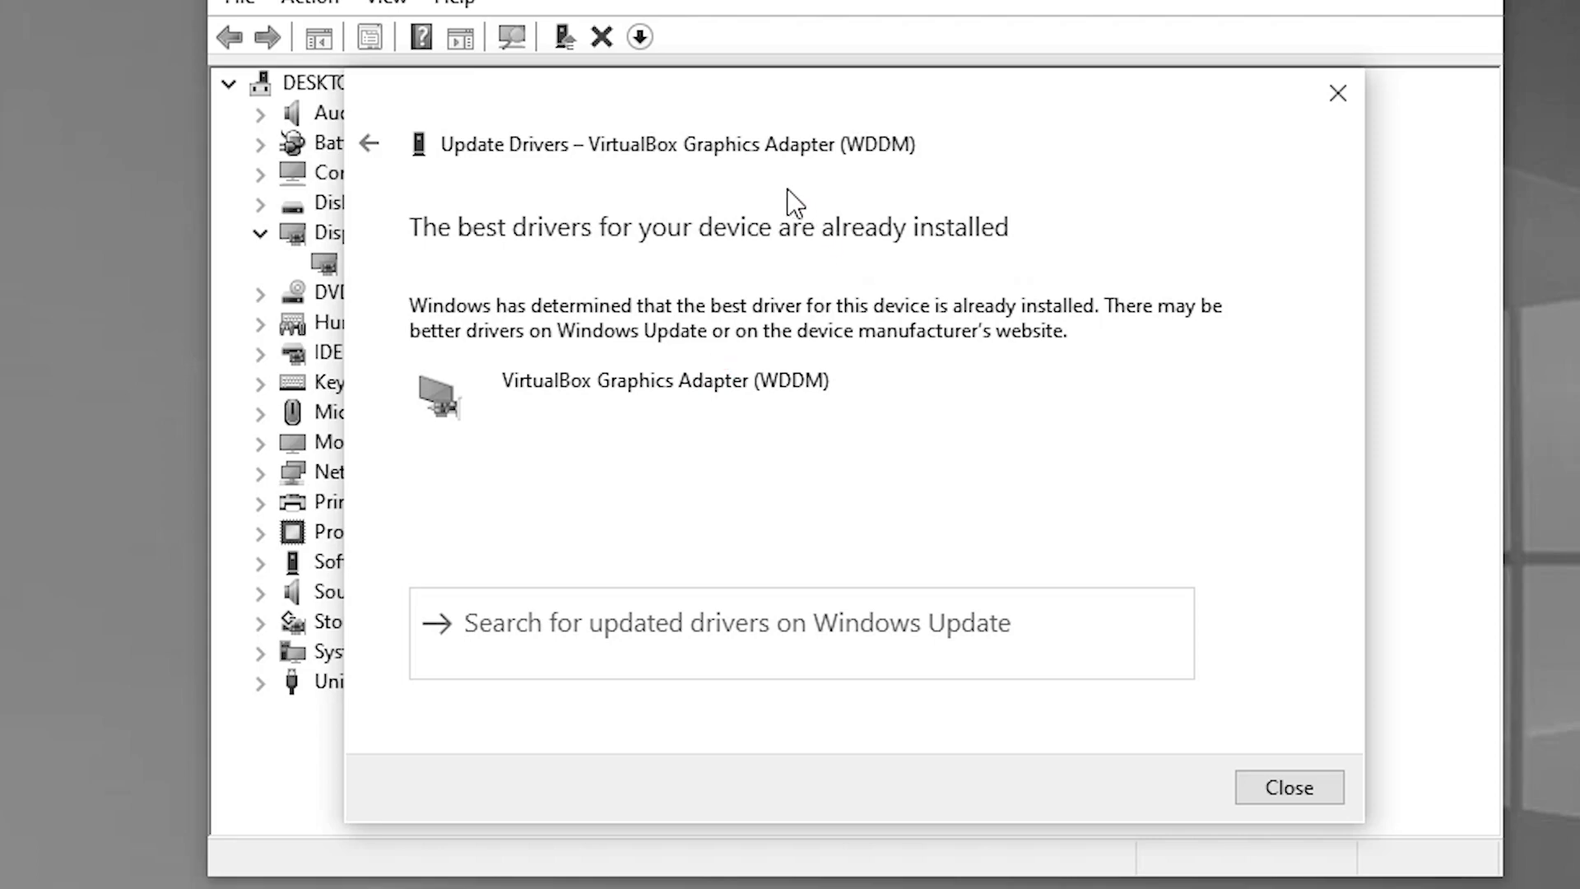
pyautogui.click(386, 151)
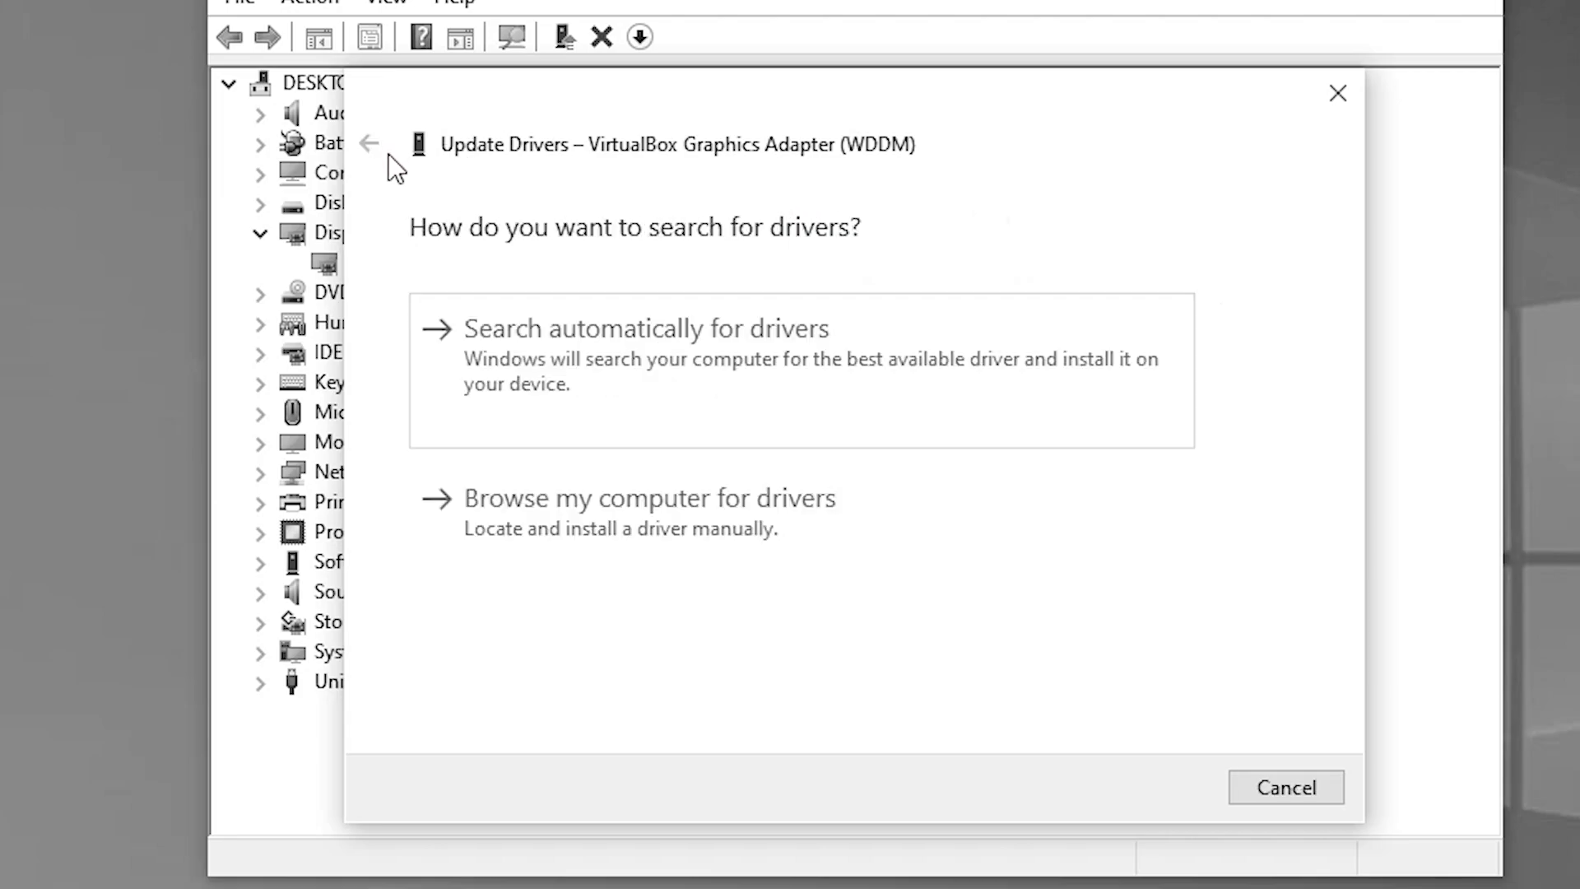
# Install the VirtualBox Graphics Adapter (WDDM) driver from this computer's driver list.
pyautogui.click(661, 526)
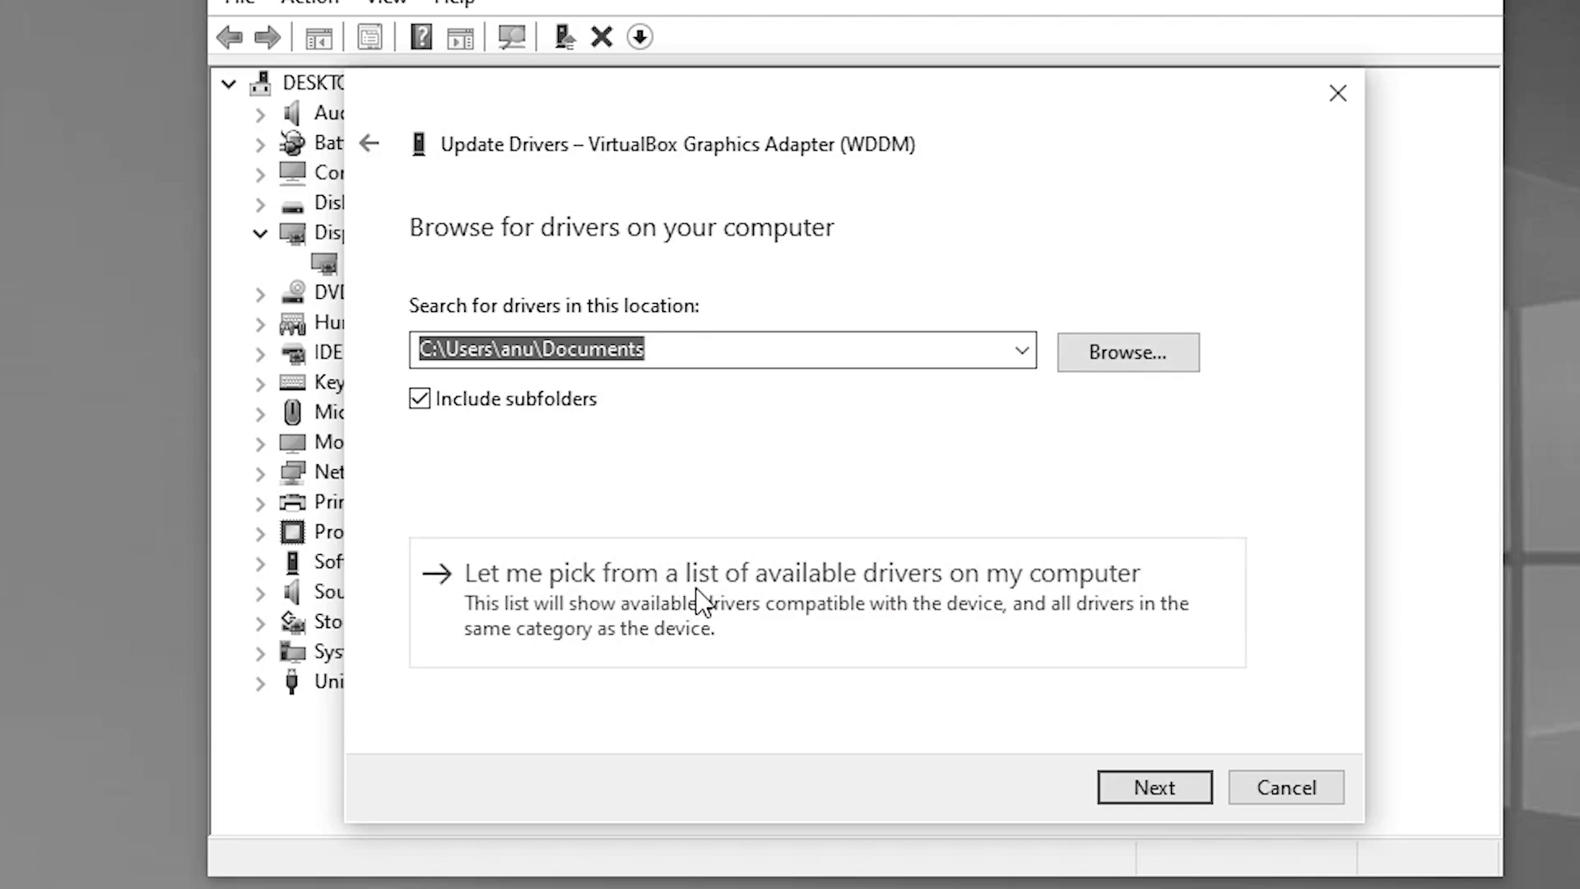
pyautogui.click(1131, 602)
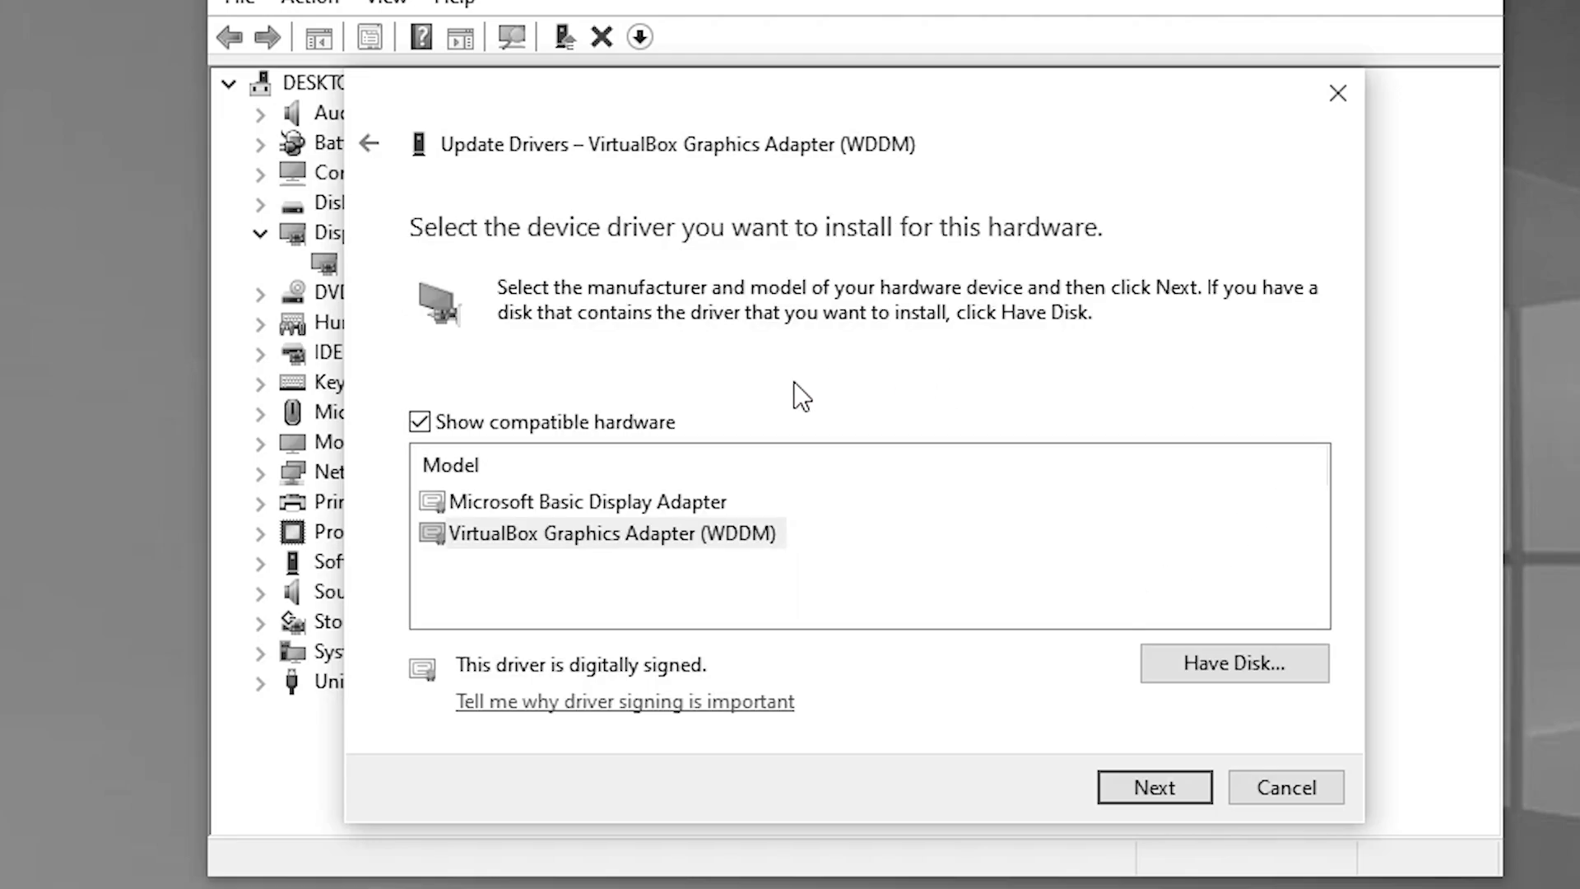
pyautogui.click(633, 543)
pyautogui.click(1172, 786)
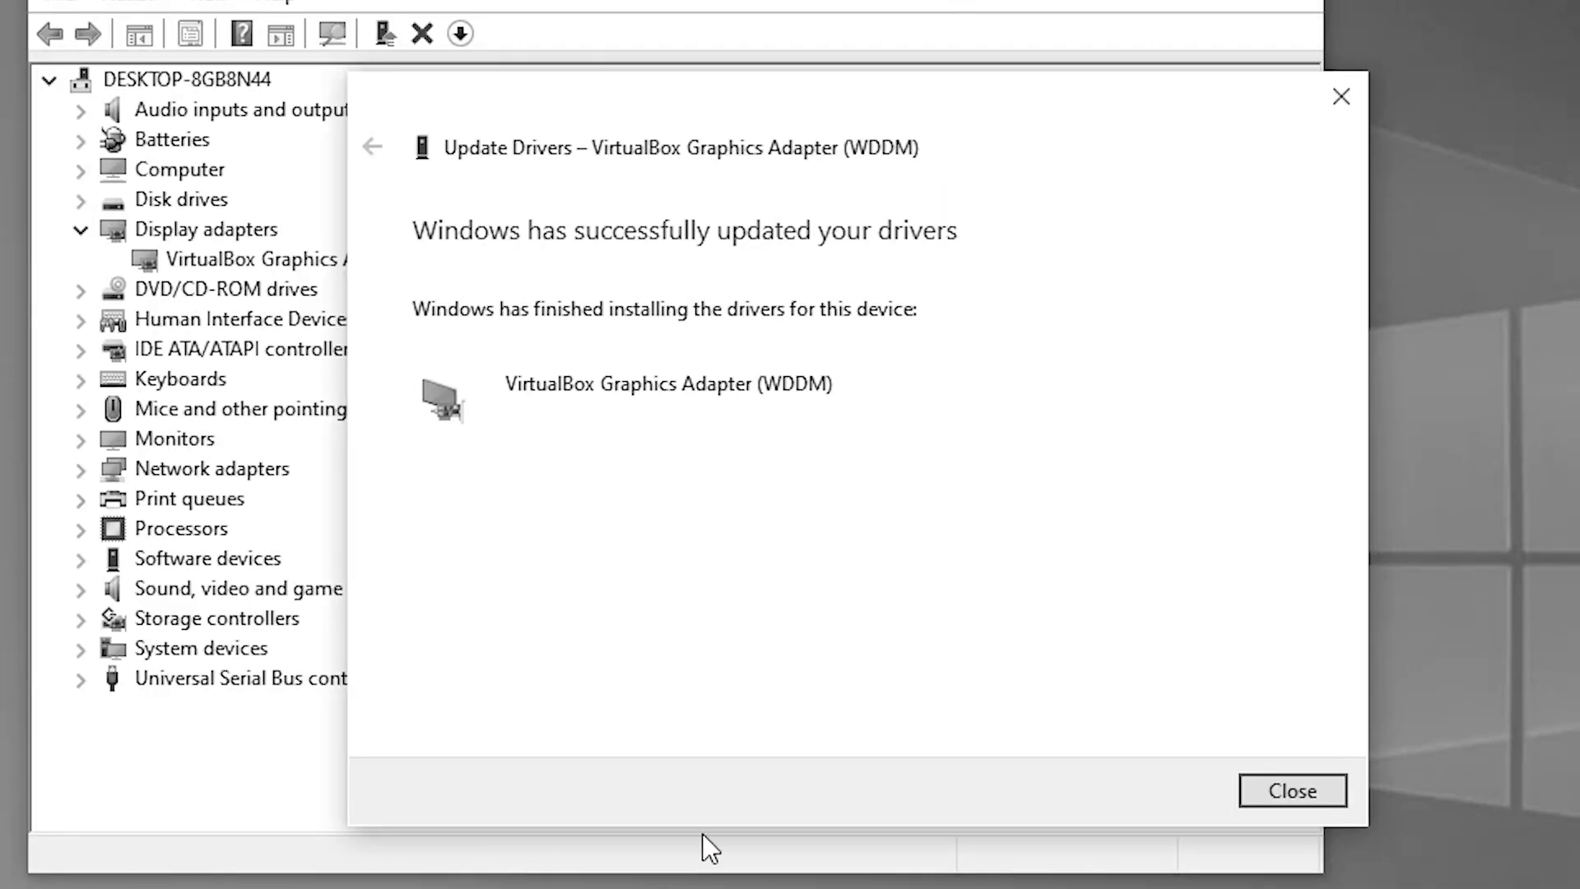
pyautogui.click(1289, 790)
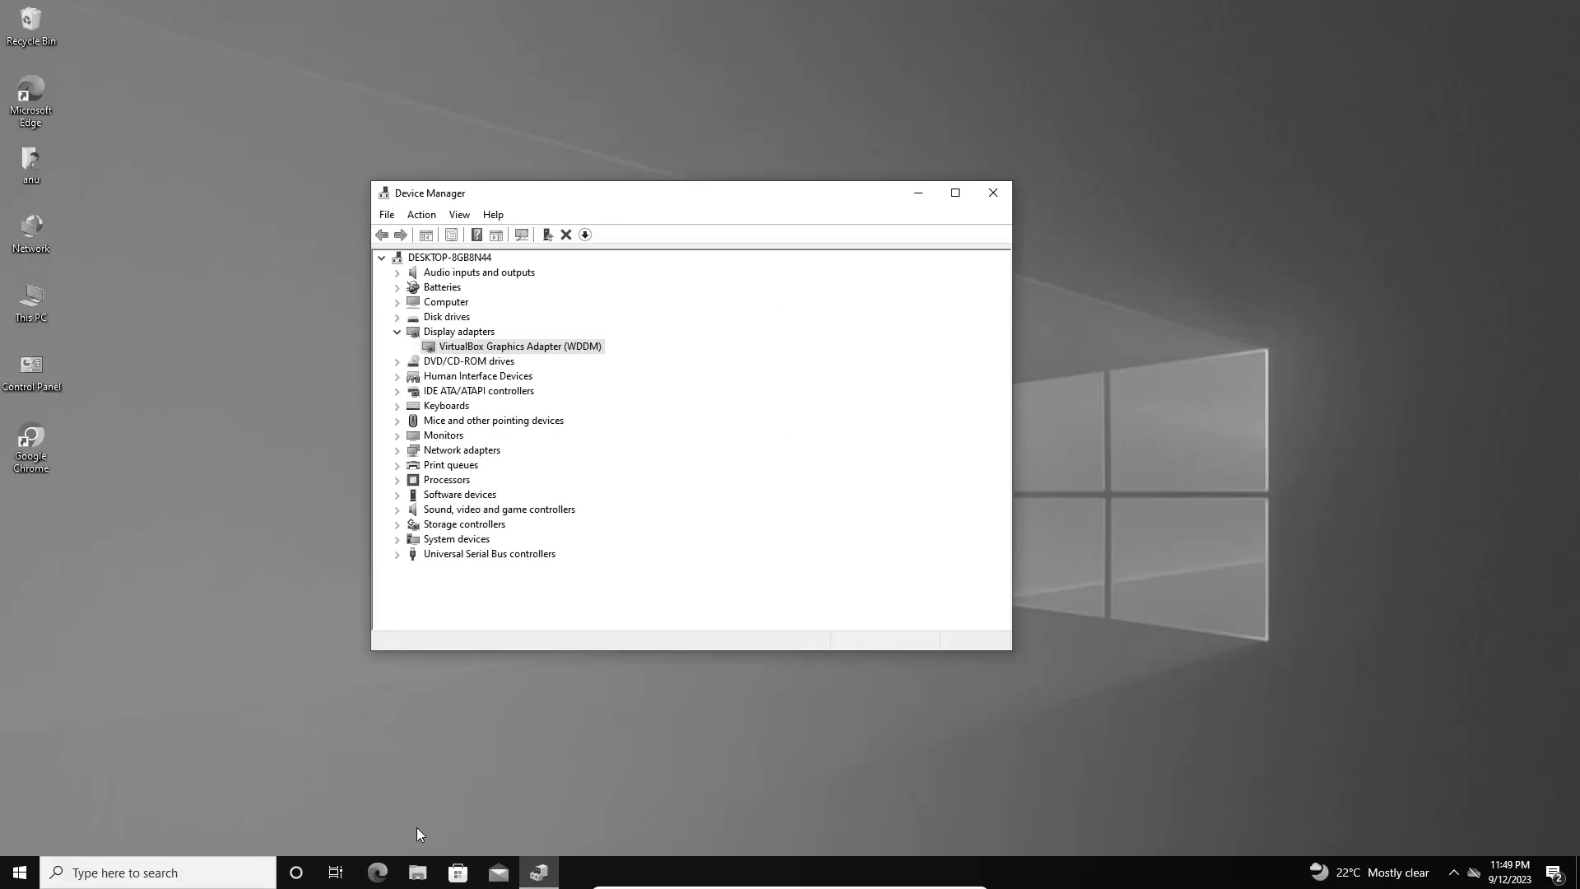
# Close Device Manager and launch Windows Settings to search for colour filters.
pyautogui.click(1000, 199)
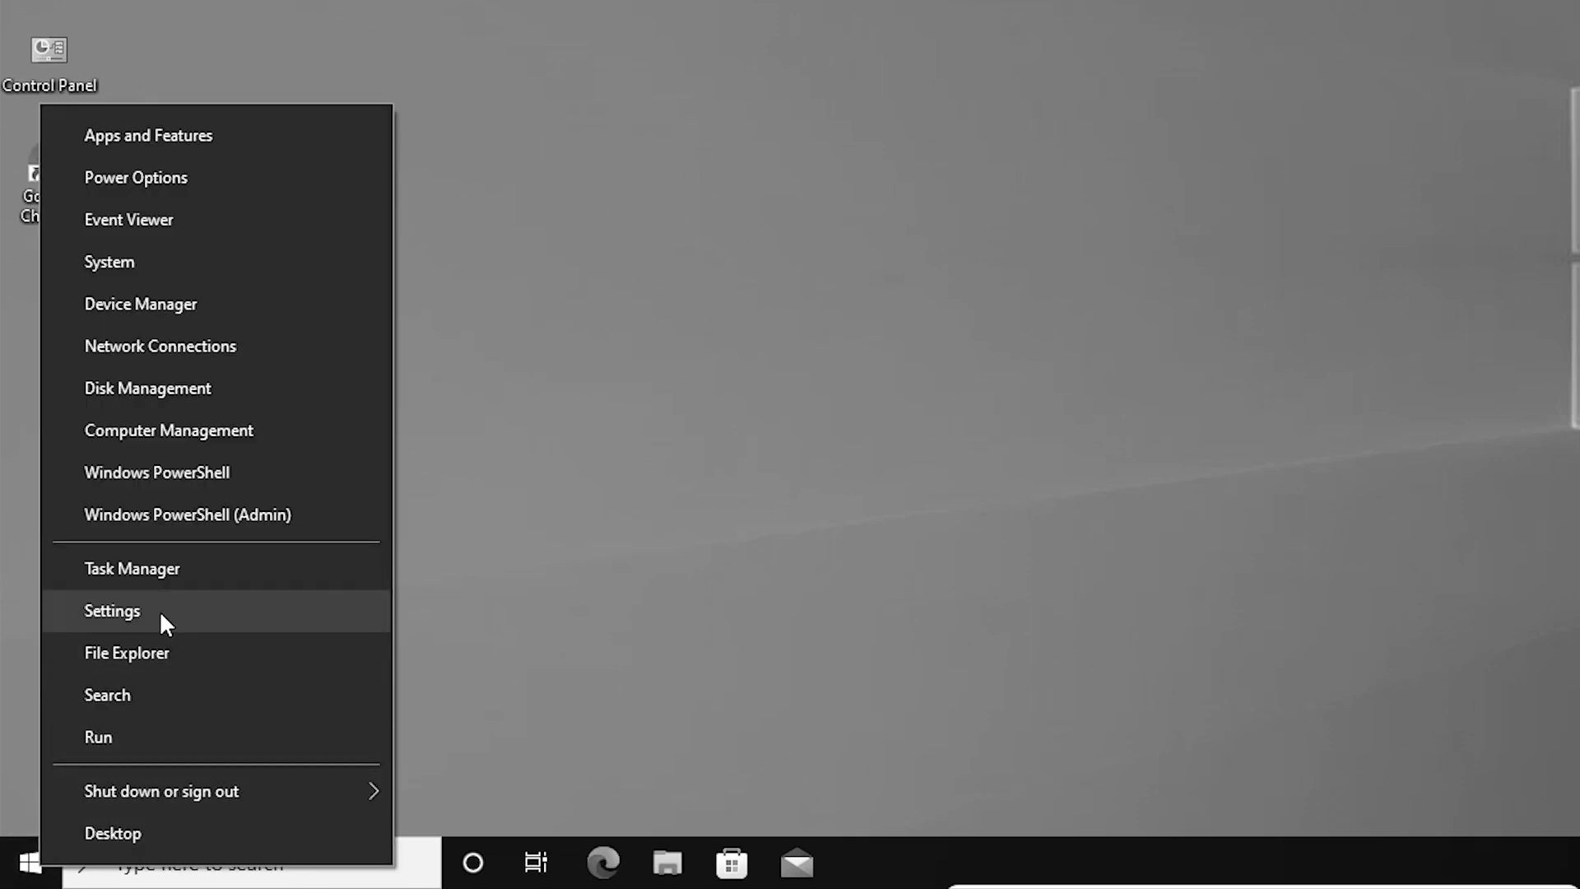
pyautogui.click(152, 610)
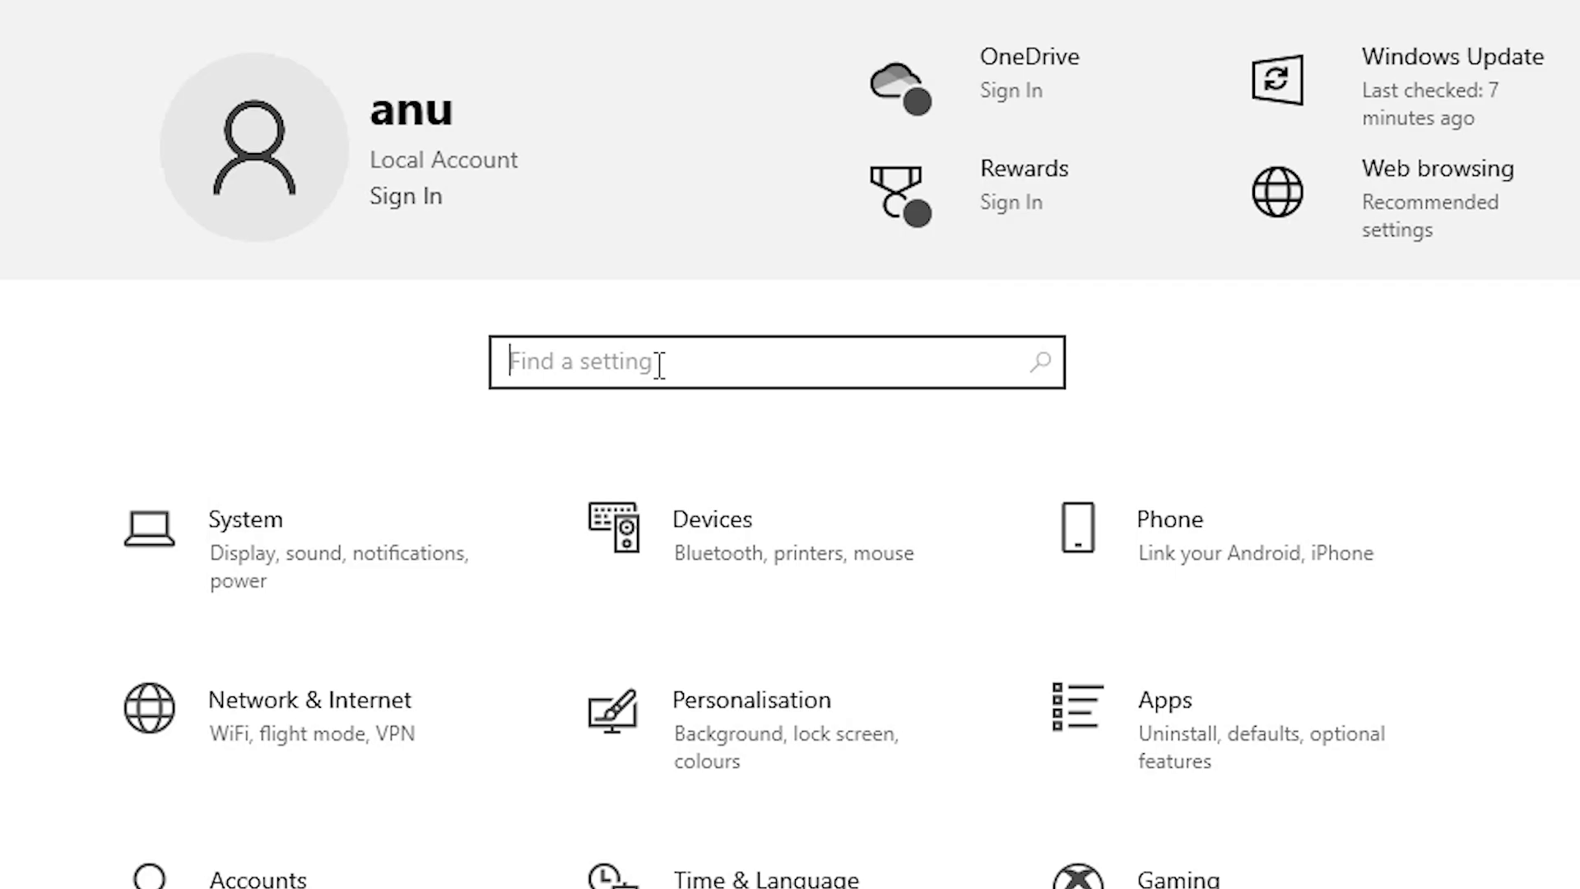
pyautogui.write('colour fi')
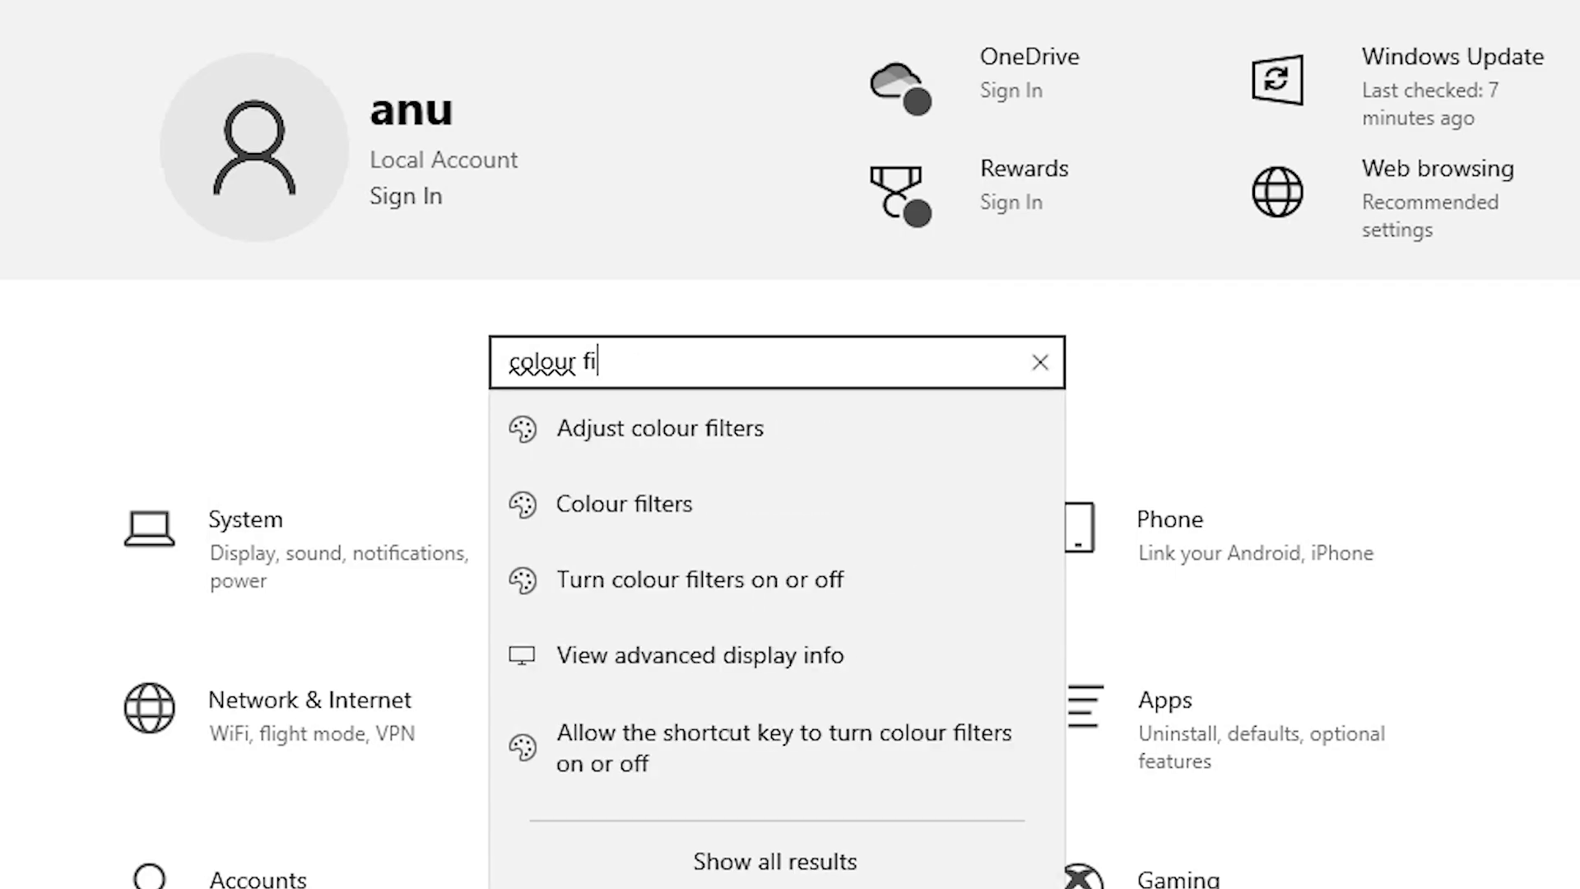
# Switch Colour filters to Off on the Colour filters page, then minimise Settings.
pyautogui.click(637, 519)
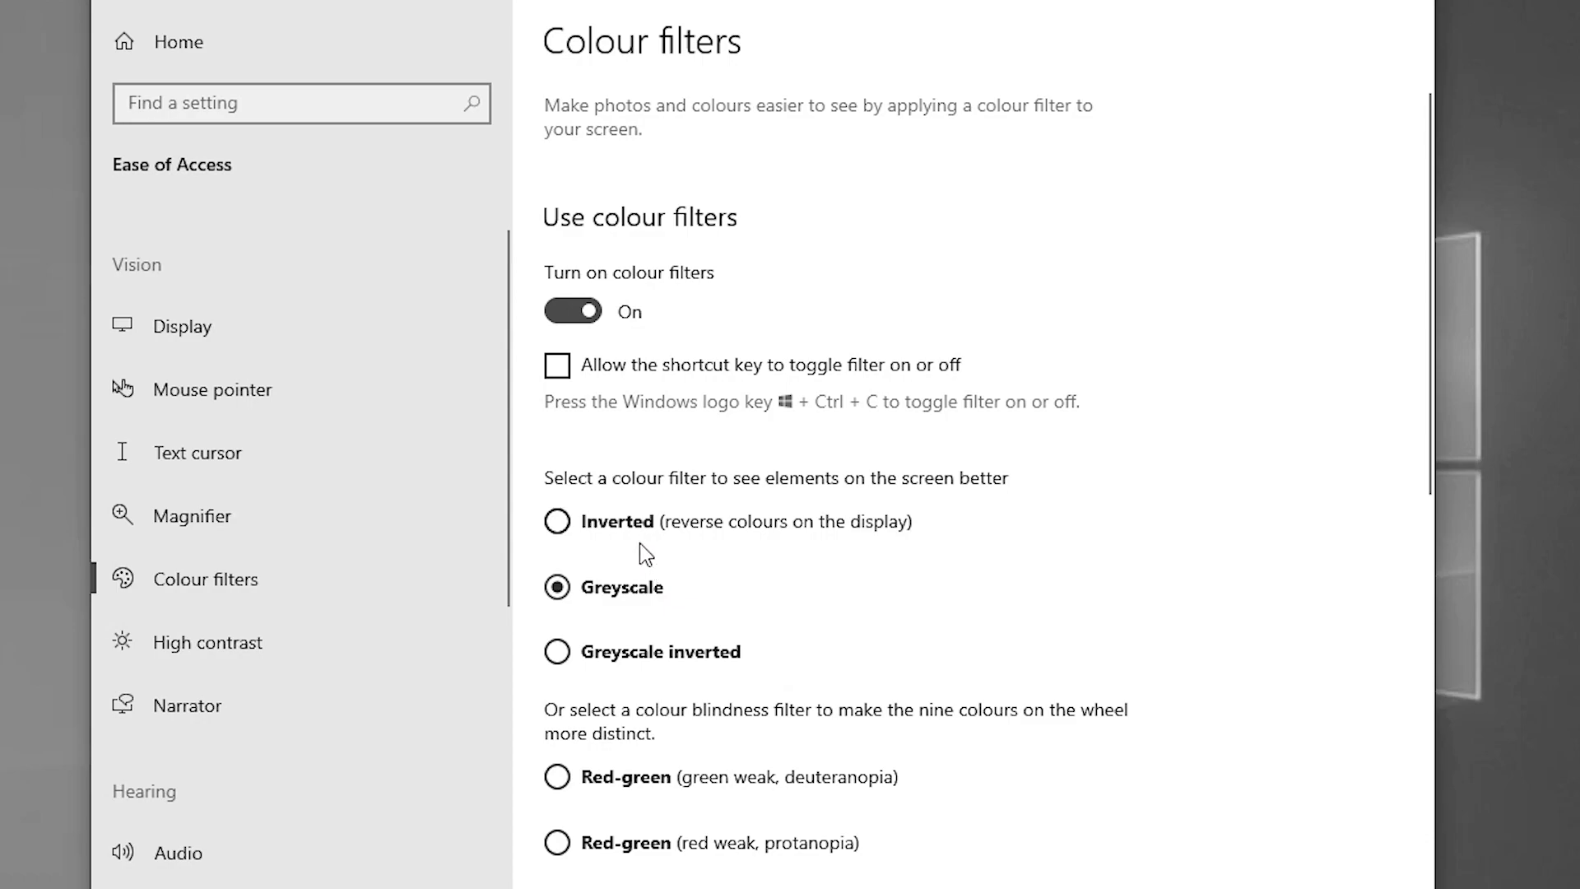
pyautogui.click(570, 316)
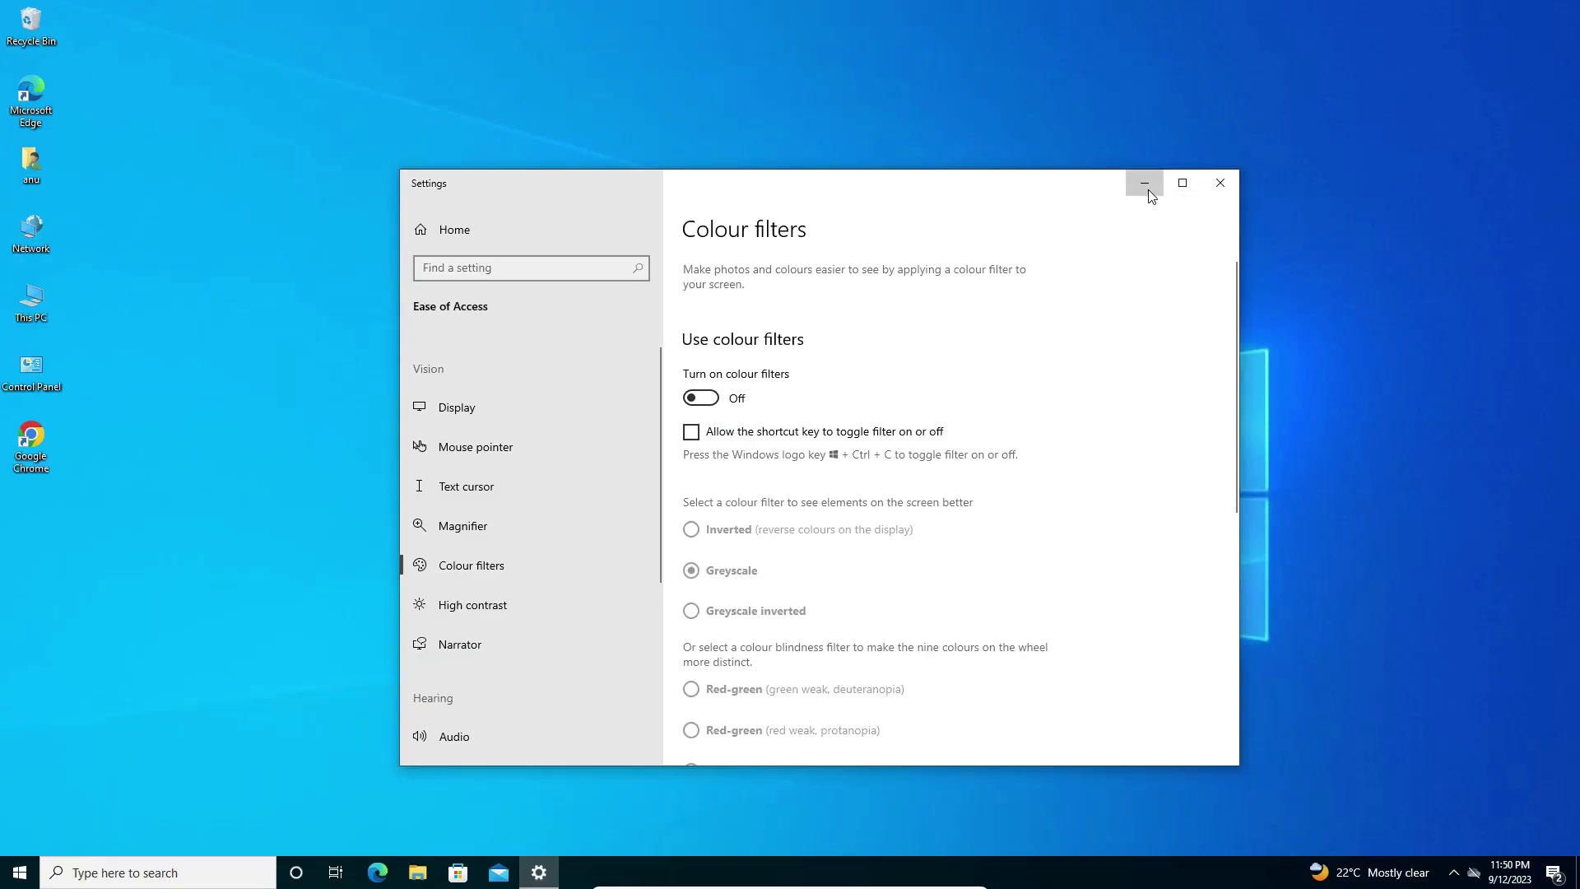
pyautogui.click(1143, 182)
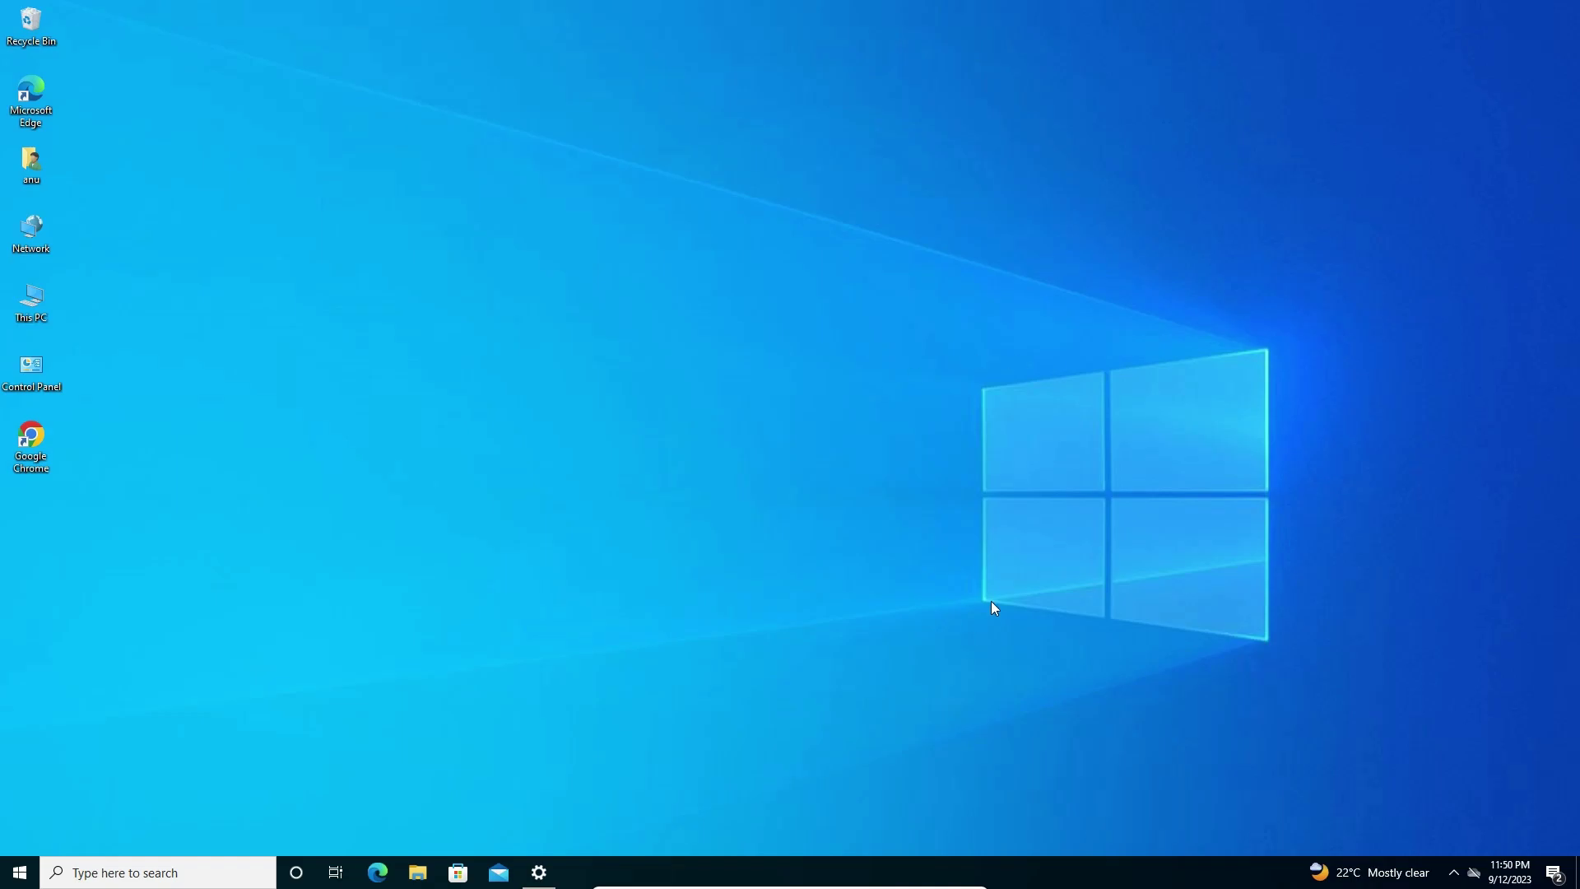